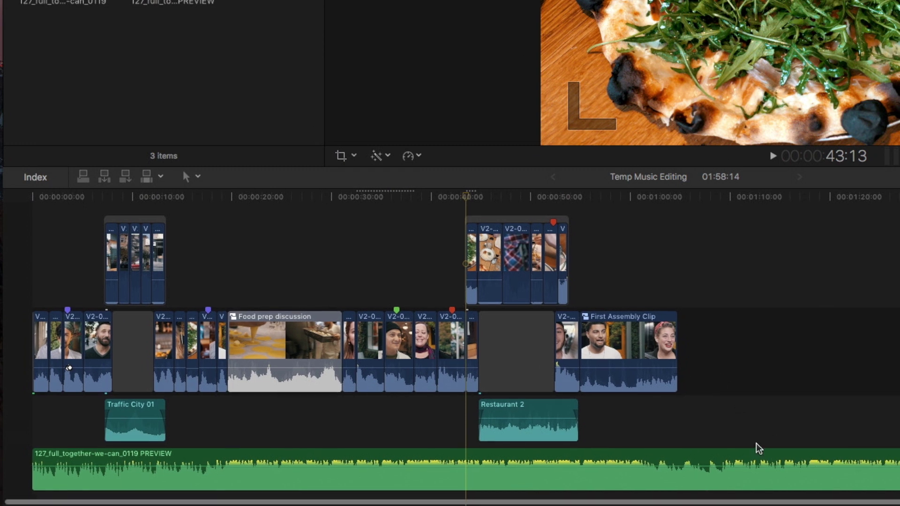
Try a blade cut on the music track just after one minute, then undo it
mouse_move(712, 473)
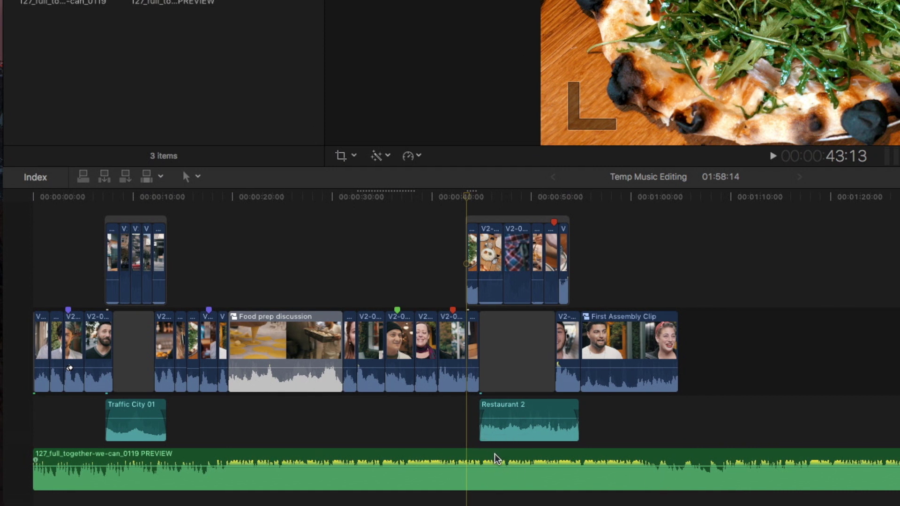
key("b")
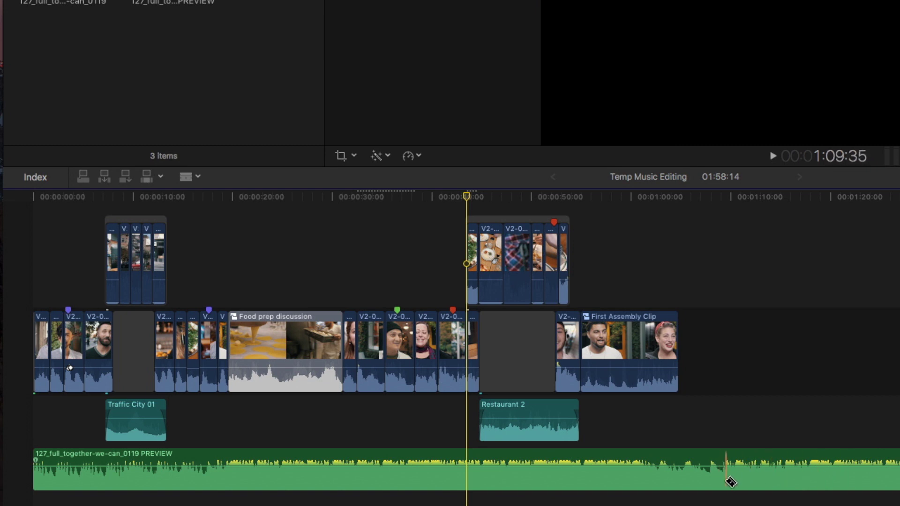
left_click(649, 478)
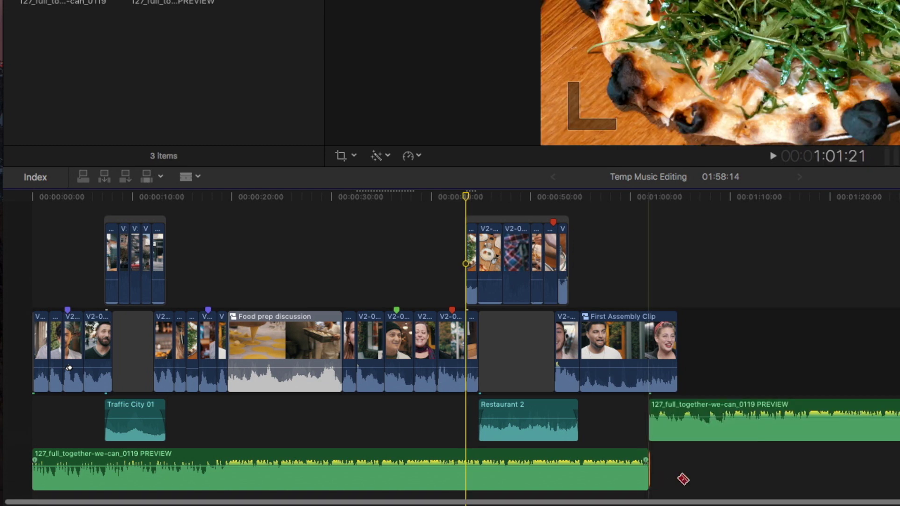
key("a")
scroll(702, 461, "left", 1)
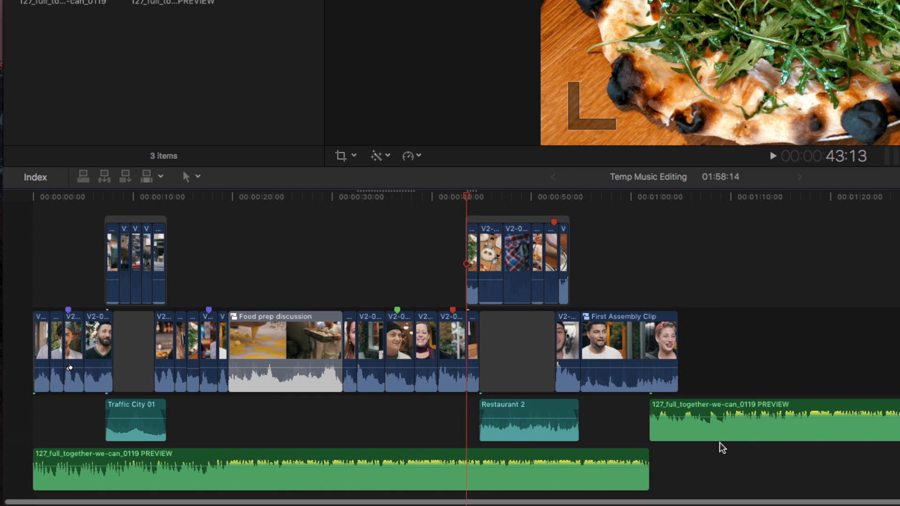
key("super+z")
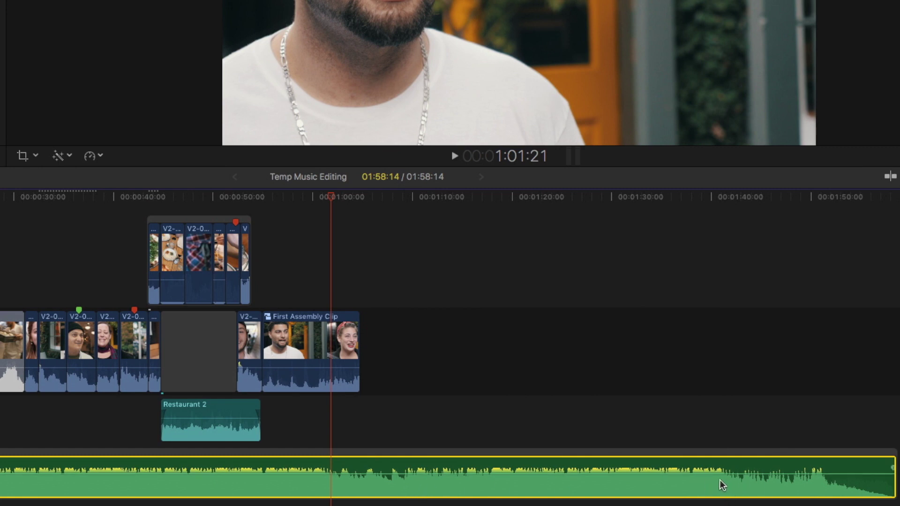
With skimming on, cut out the music between the one-minute point and the closing fade
key("s")
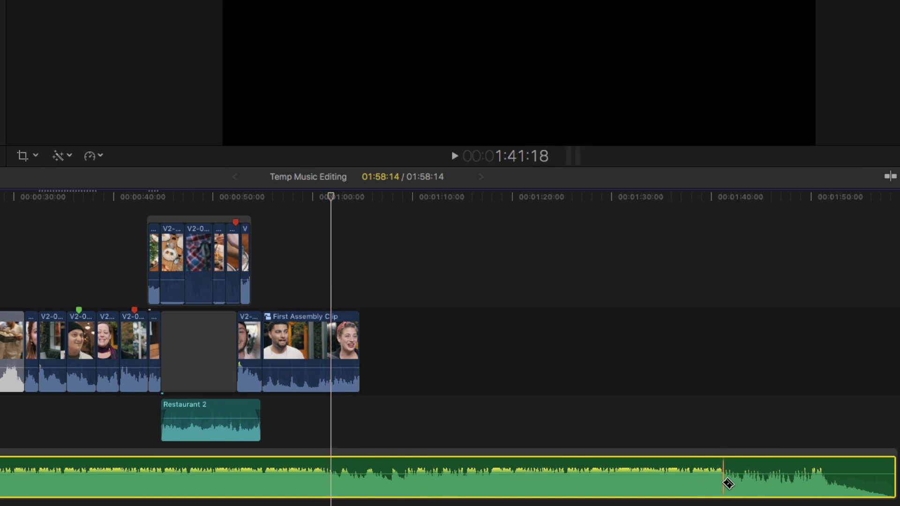
left_click(723, 483)
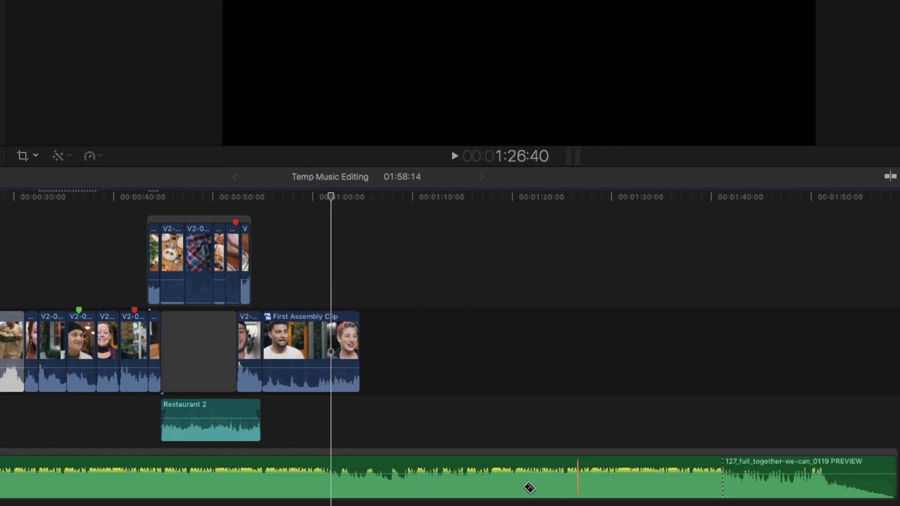
left_click(341, 487)
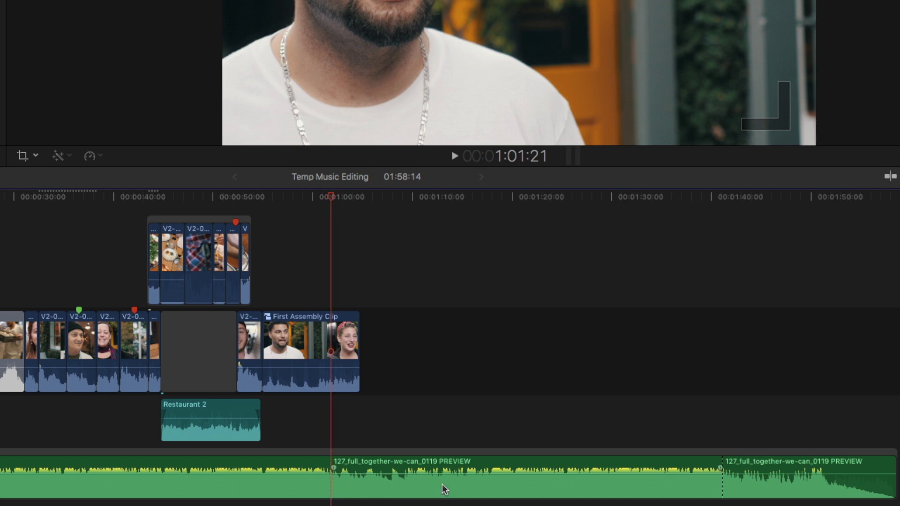
left_click(503, 479)
key("Delete")
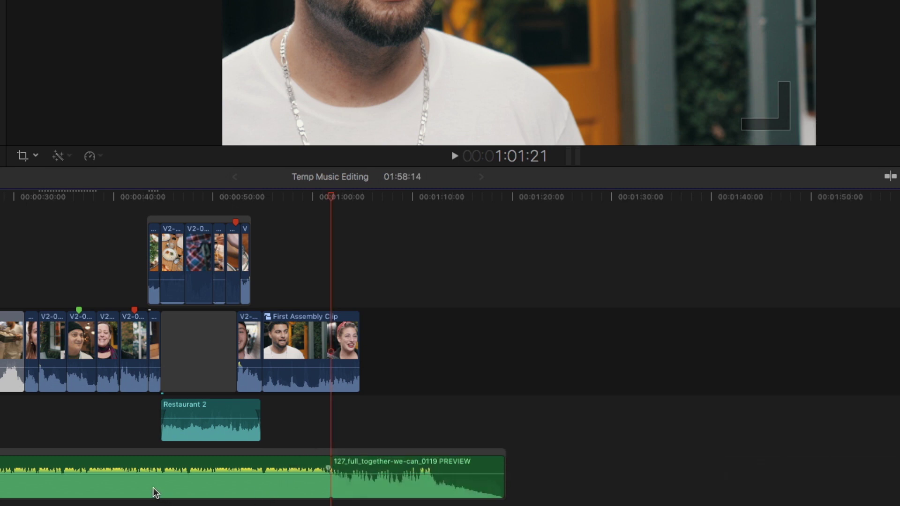
Remove an earlier stretch of the music between two new cuts, closing the gap
left_click(89, 486)
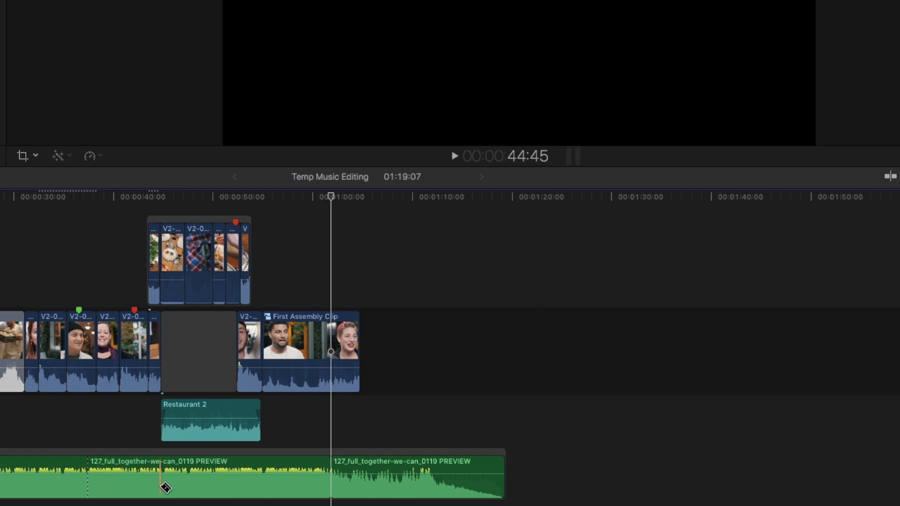
left_click(184, 488)
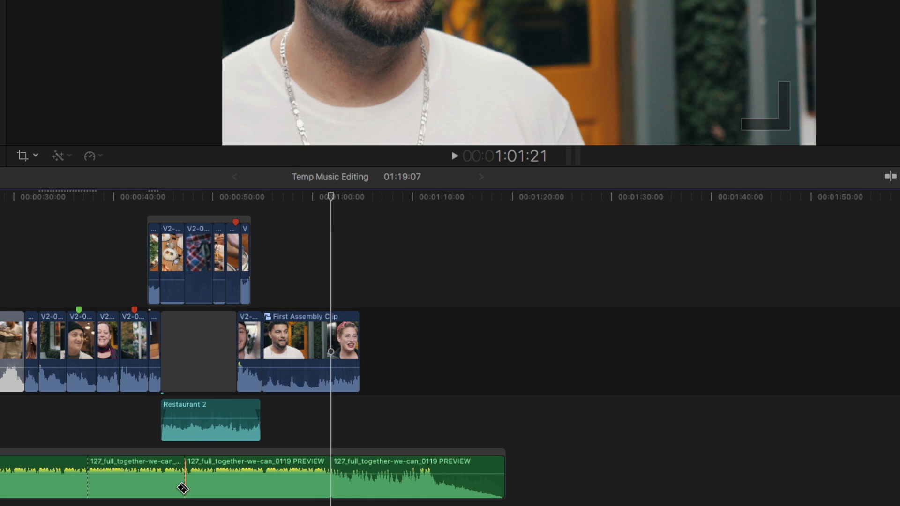
left_click(143, 490)
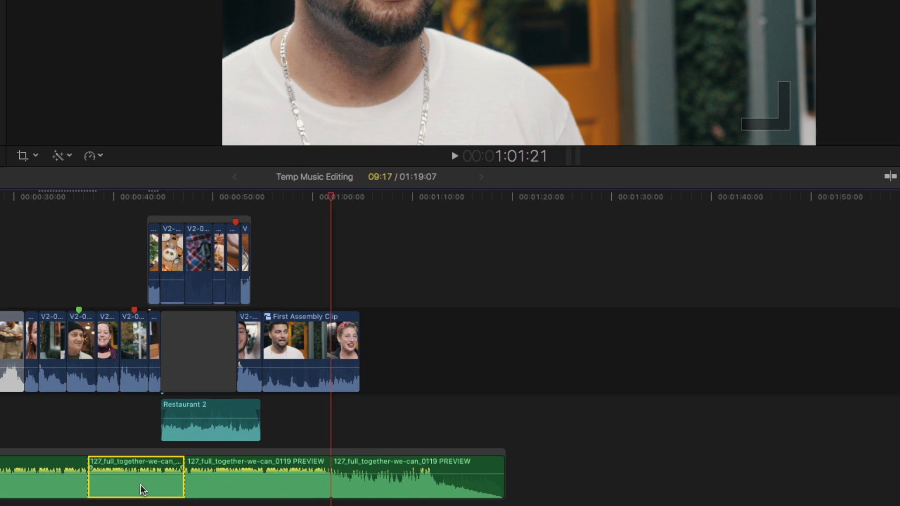
key("Delete")
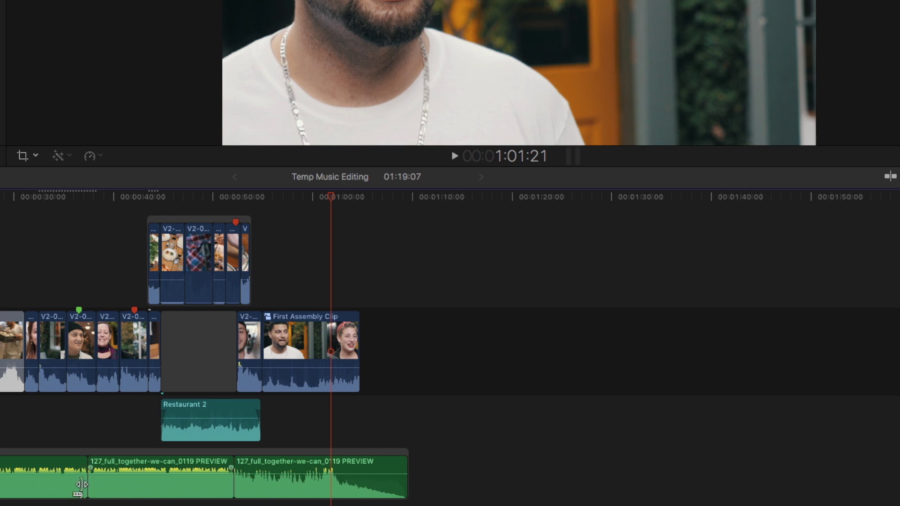
Trim the second piece earlier and the first piece later to overlap, then marquee-select the music pieces
left_click(60, 489)
left_click(262, 491, "shift")
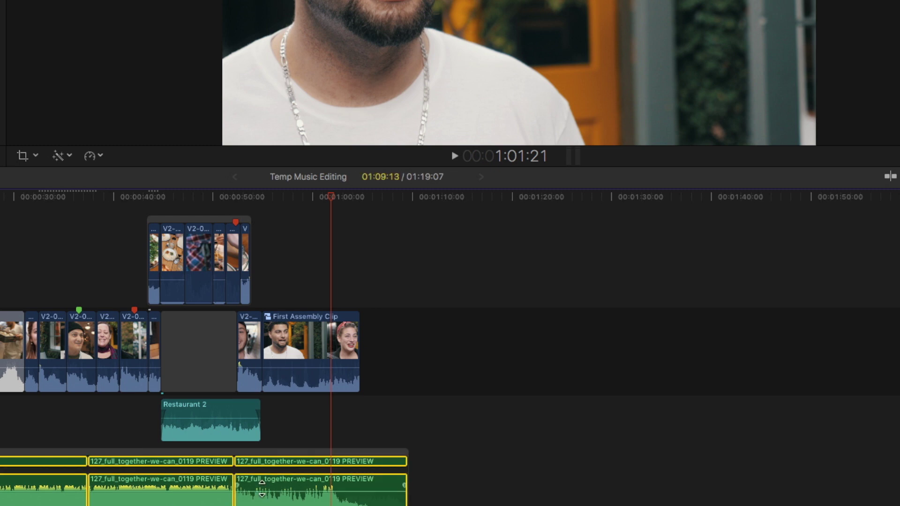
left_click(519, 457)
scroll(513, 483, "down", 1)
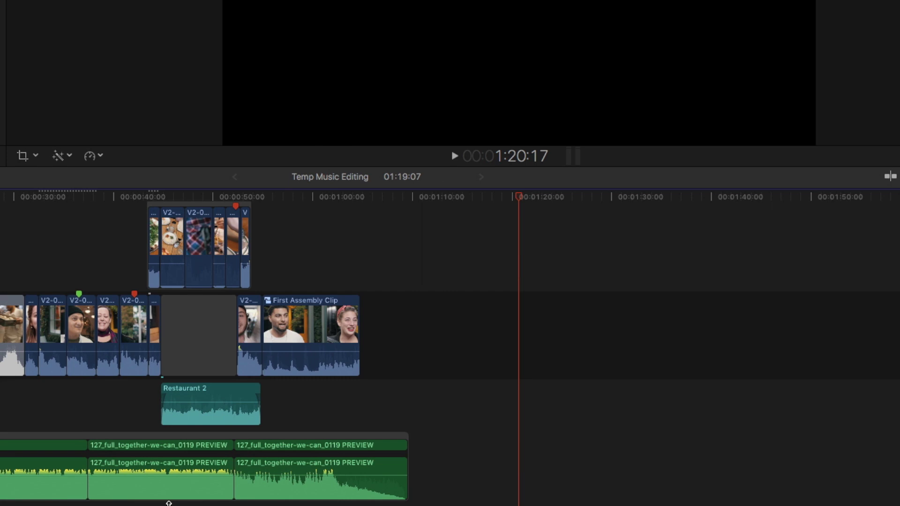
mouse_move(93, 496)
left_mouse_down()
mouse_move(66, 495)
mouse_move(103, 483)
left_mouse_up()
scroll(103, 482, "down", 3)
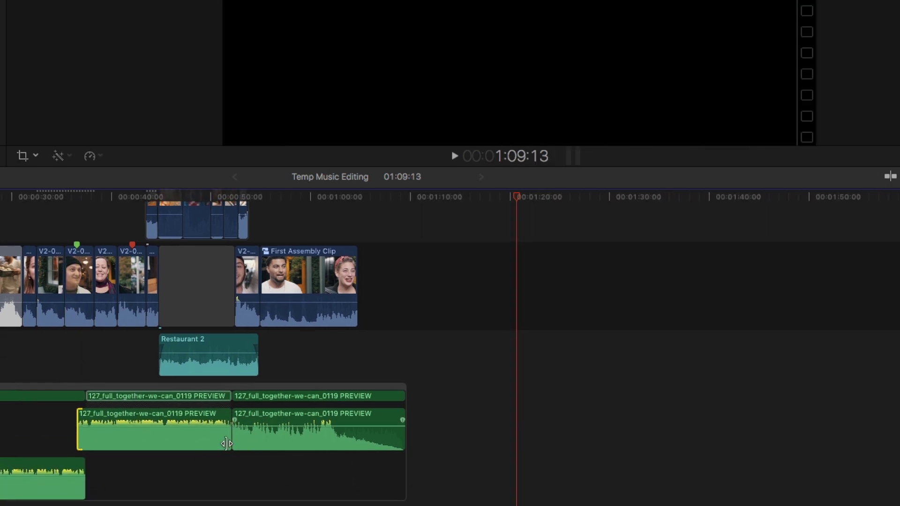
left_click_drag(227, 444, 235, 443)
left_click_drag(299, 424, 20, 472)
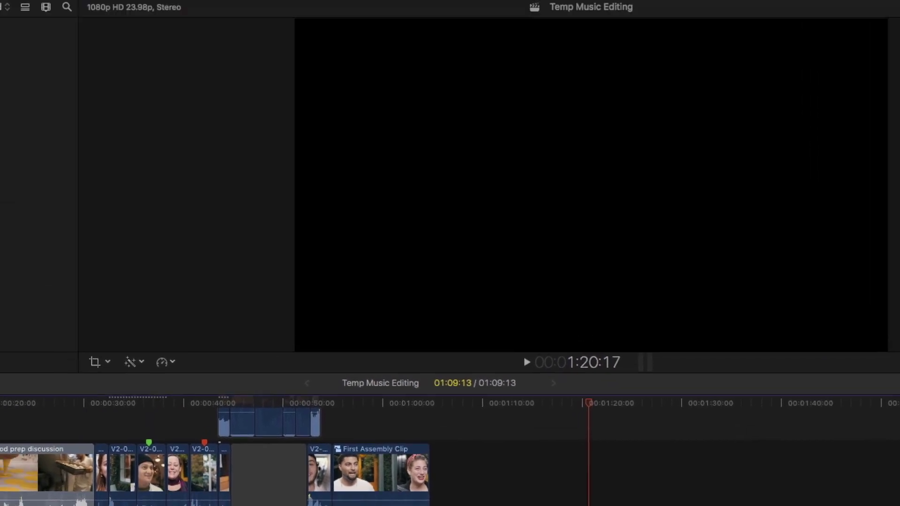
Open Modify > Adjust Volume to reach Apply Fades for the overlapping music pieces
left_click(67, 7)
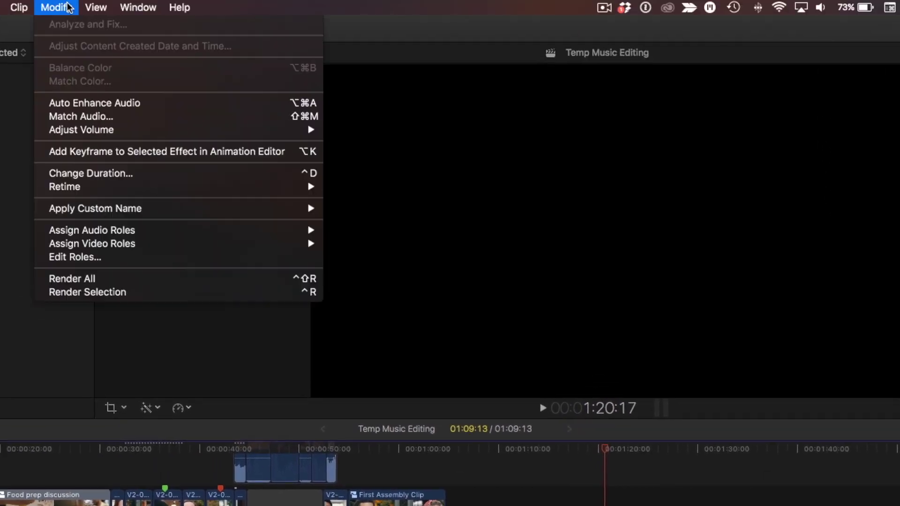
mouse_move(187, 133)
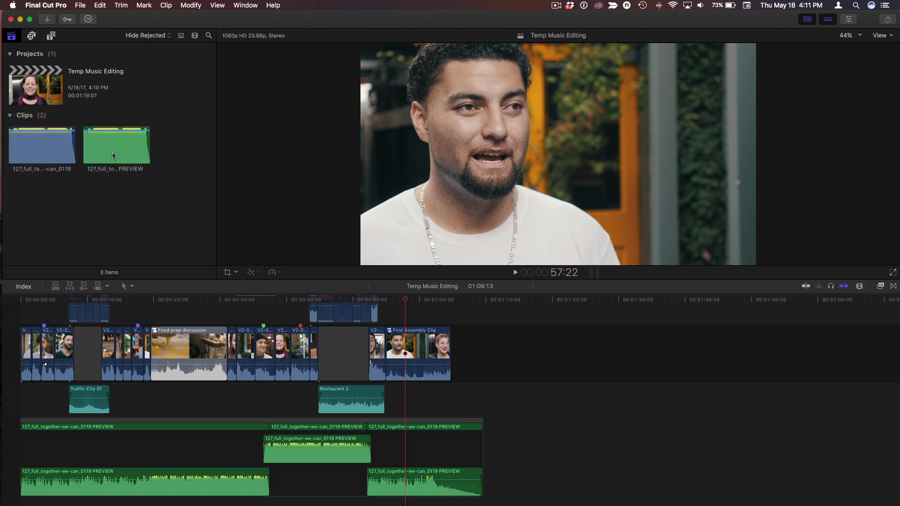
Preview the watermarked music clip from the browser in the viewer
left_click(113, 146)
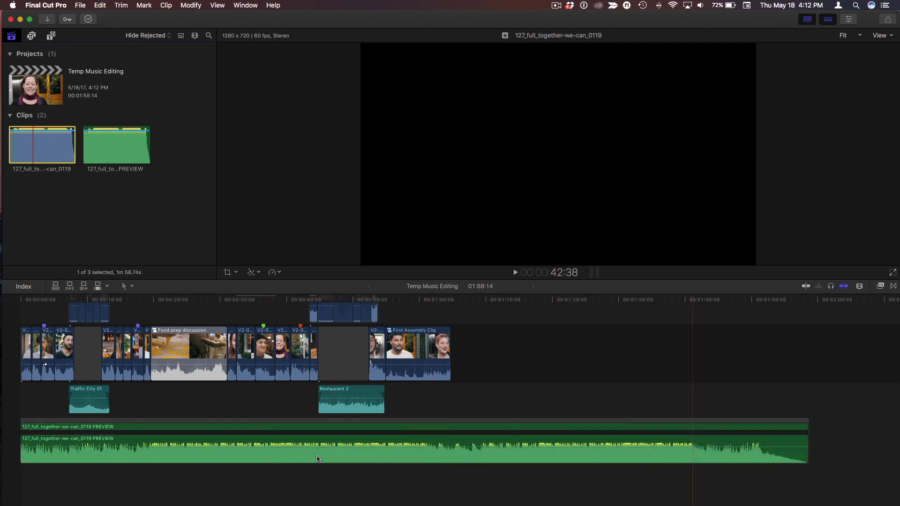
Play the project back from 38:08 to check the full-length PREVIEW music
left_click(317, 459)
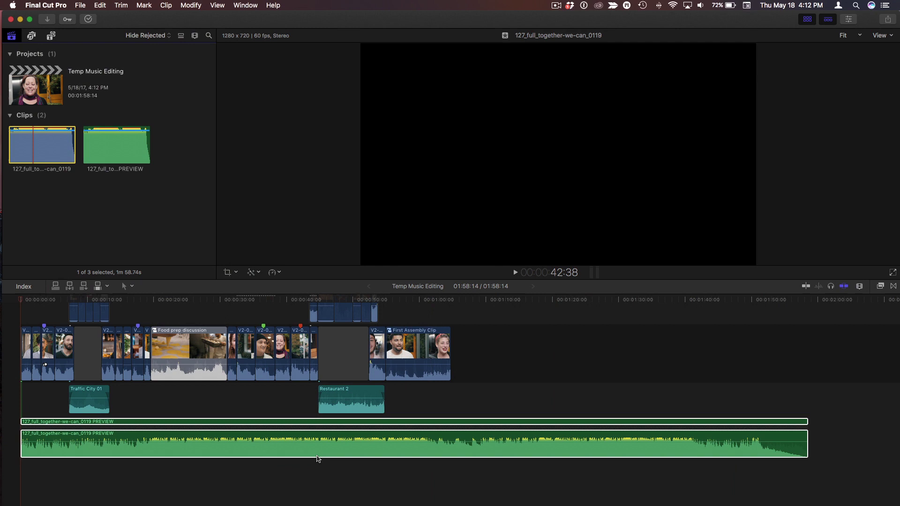
left_click(343, 453)
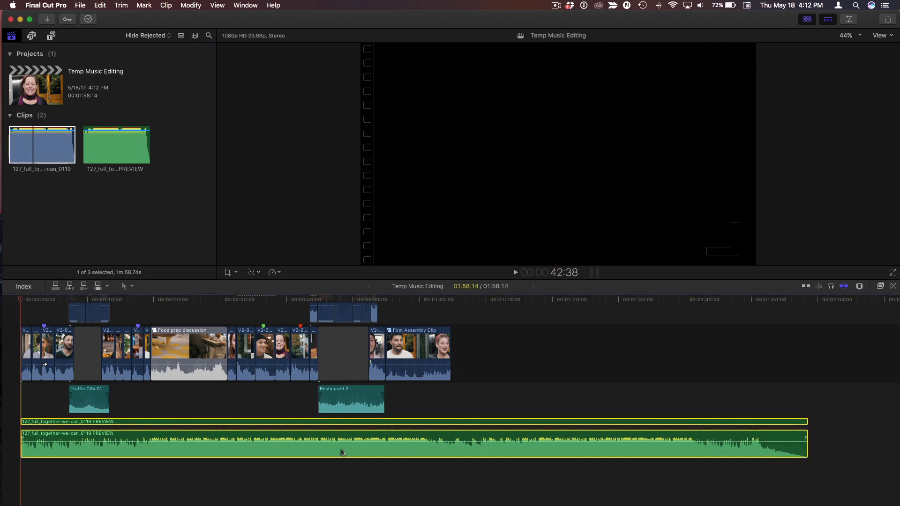
left_click(275, 458)
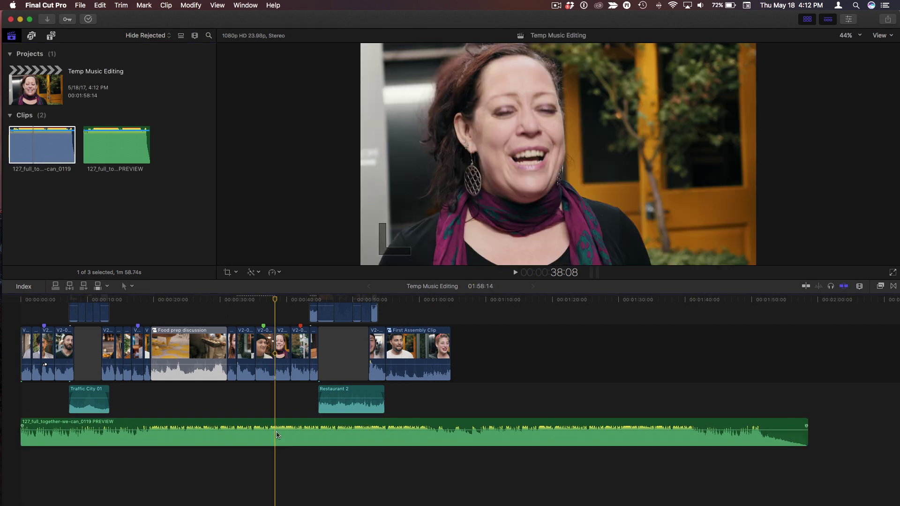
key("space")
Turn the PREVIEW music track into a compound clip named 'music' with Option+G
left_click(279, 443)
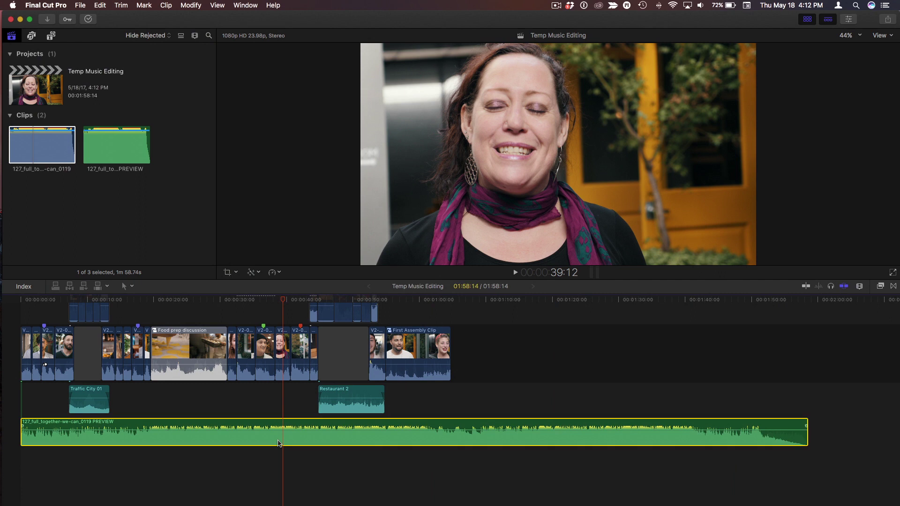
key("alt+g")
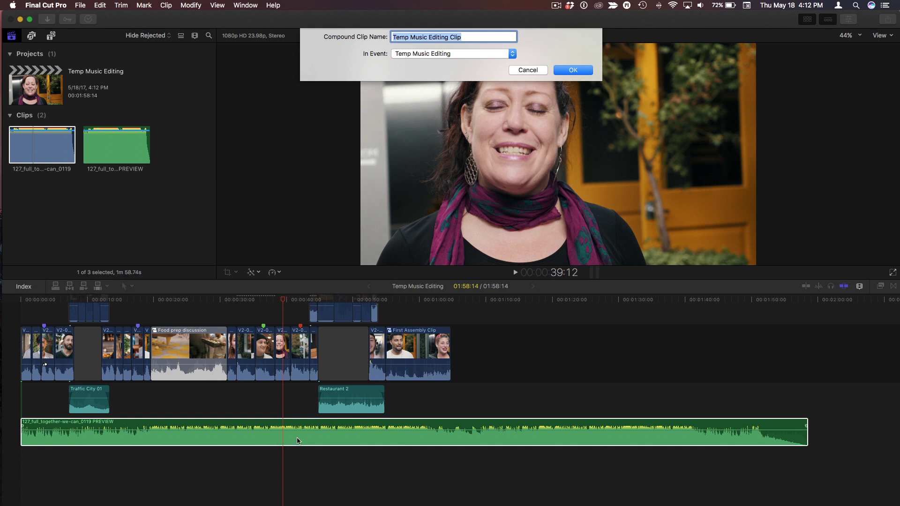
type("music")
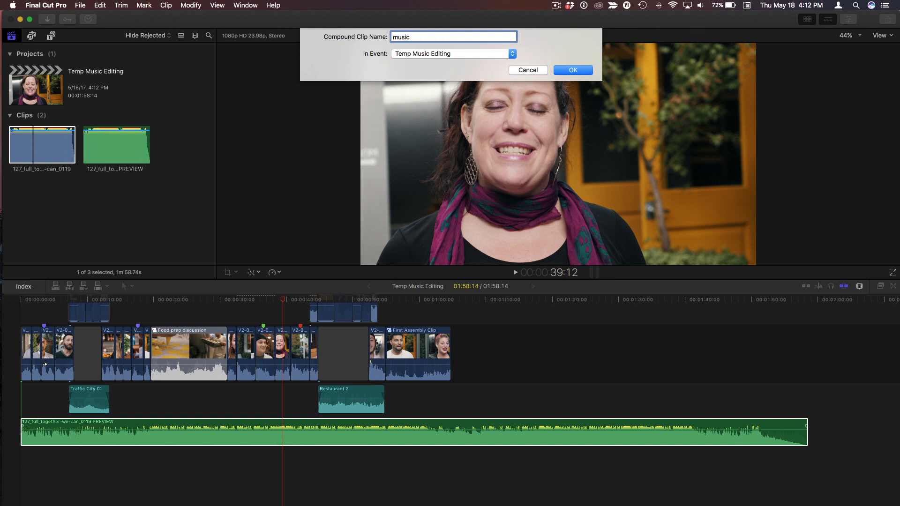
key("Return")
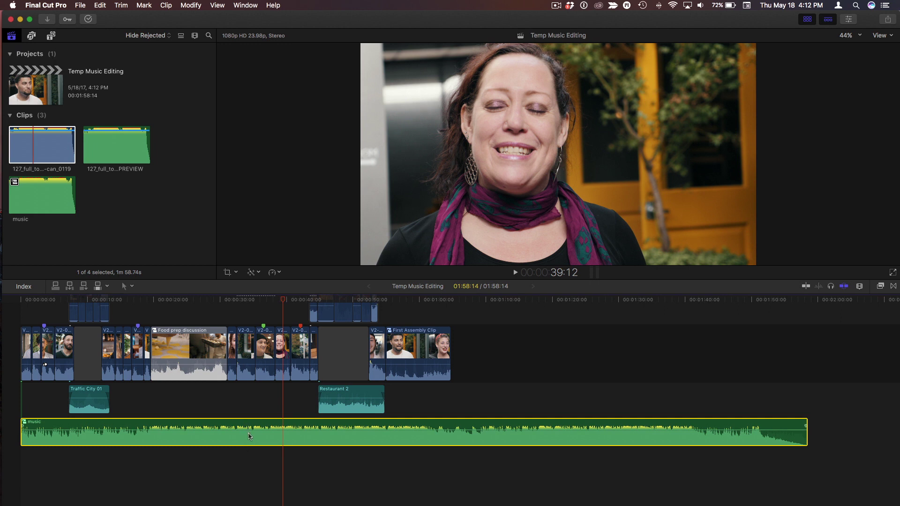
Make the music its own storyline and cut out the stretch from one minute to near the end
key("super+g")
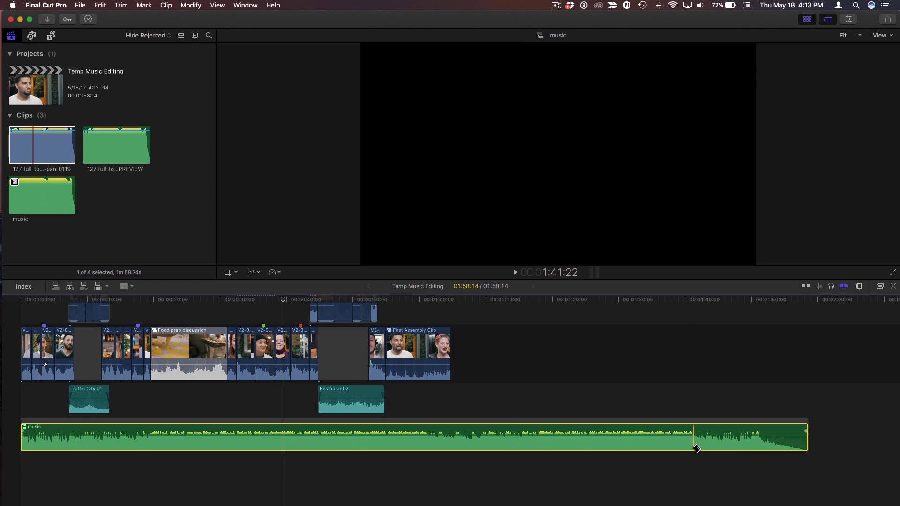
left_click(694, 449)
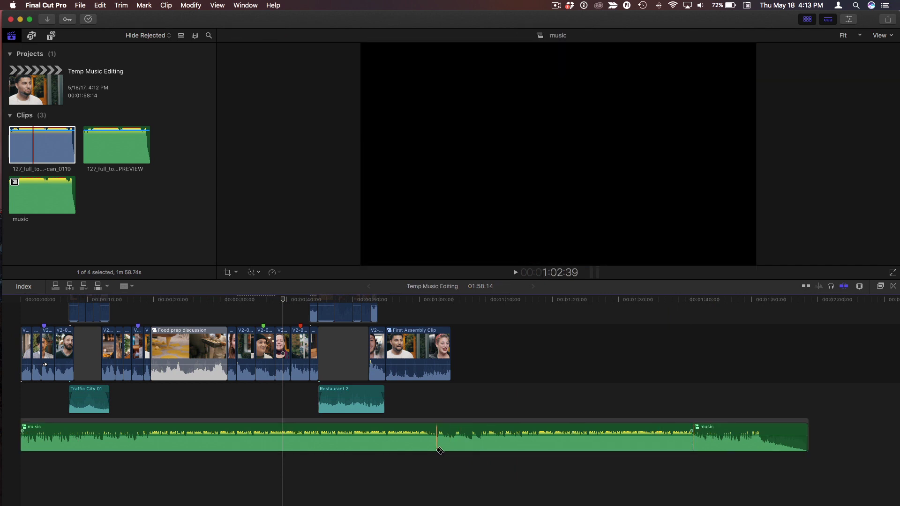
left_click(437, 449)
key("a")
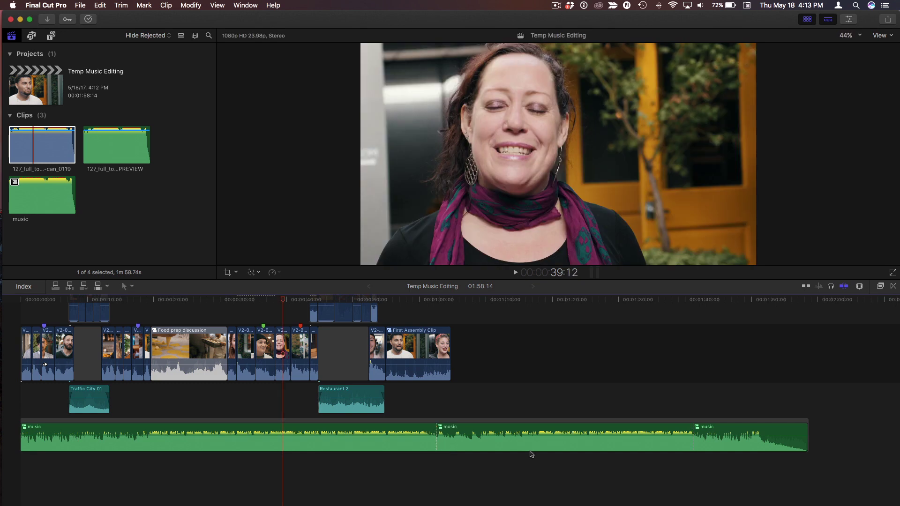
left_click(532, 449)
key("Delete")
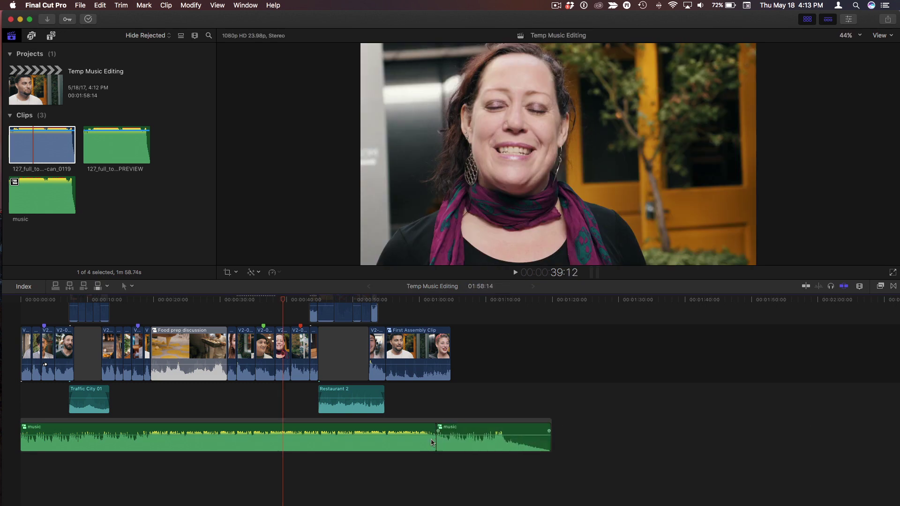
Cut out the section between roughly 30 and 45 seconds, closing the gap
key("b")
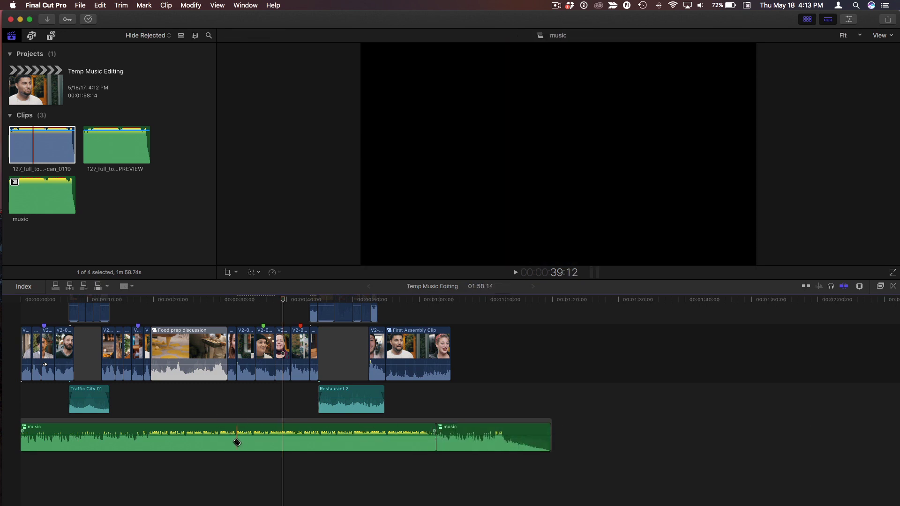
left_click(237, 446)
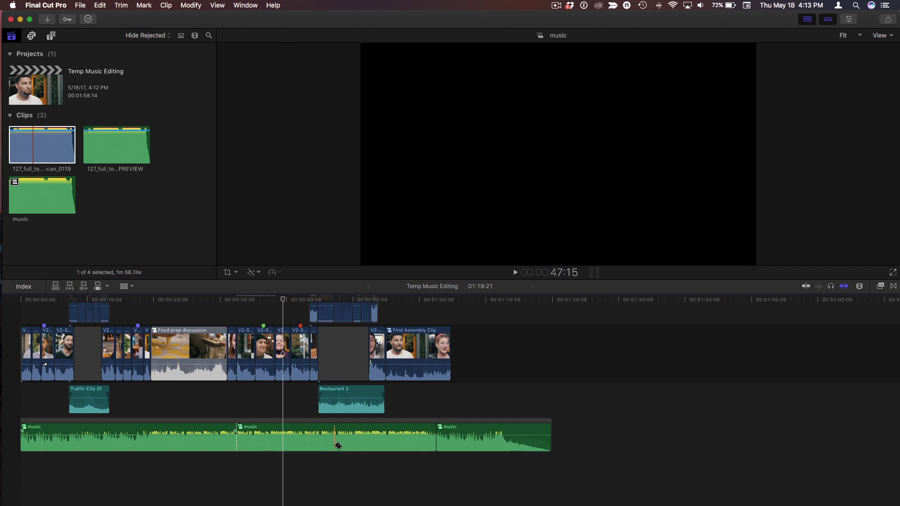
left_click(334, 446)
key("a")
left_click(309, 448)
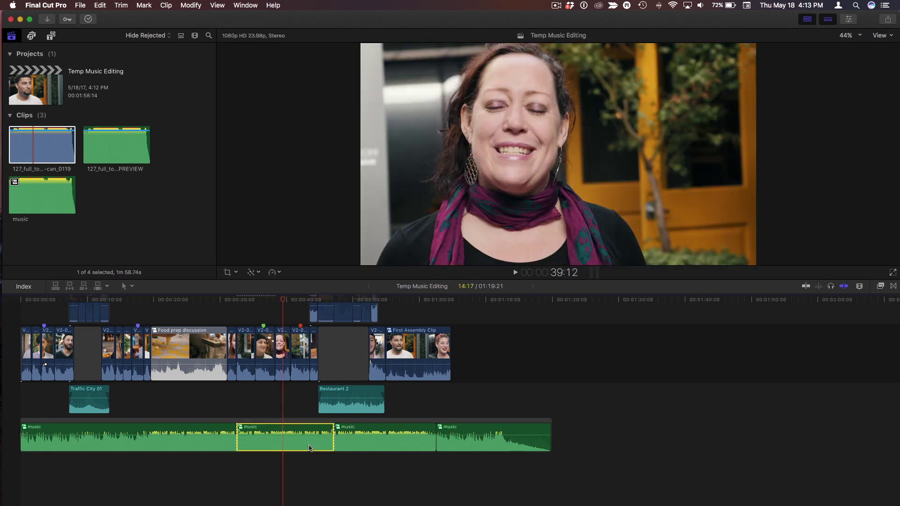
key("Delete")
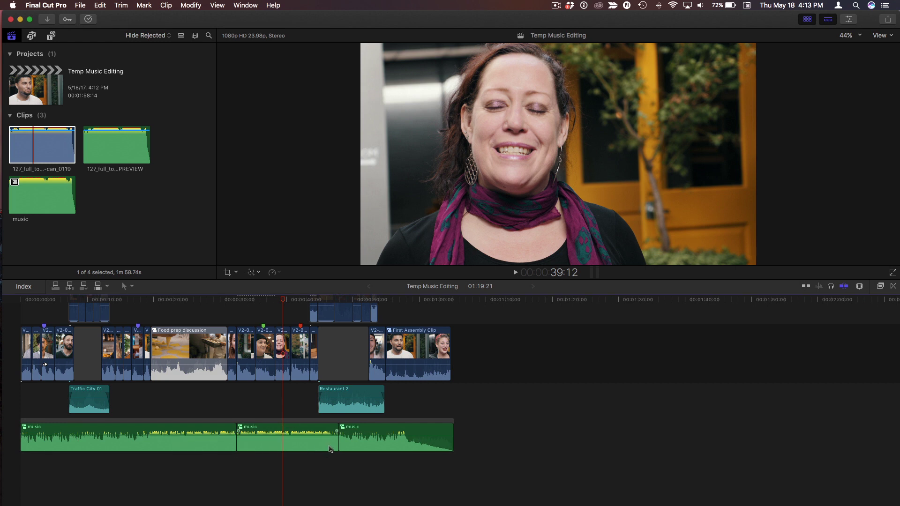
Expand the music pieces' audio and drag their edges so neighbouring pieces overlap
left_click(200, 443)
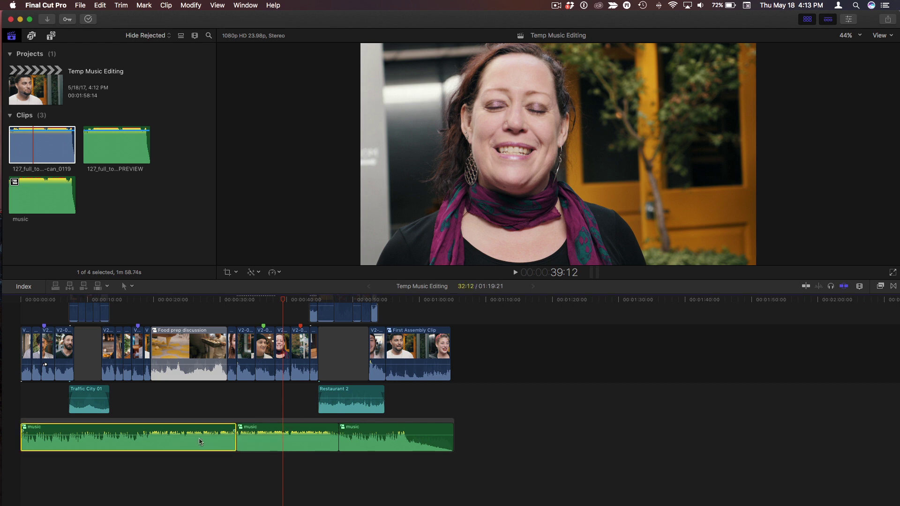
left_click(359, 447, "shift")
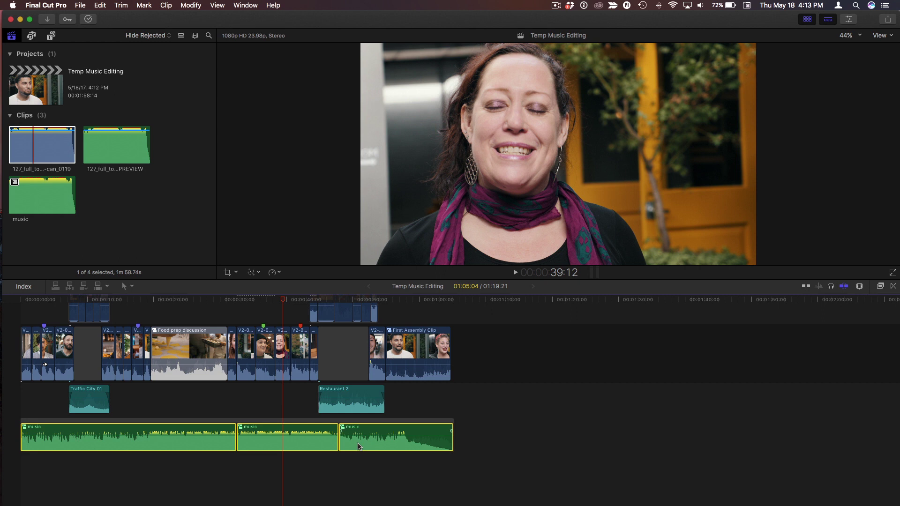
key("ctrl+alt+s")
left_click(425, 490)
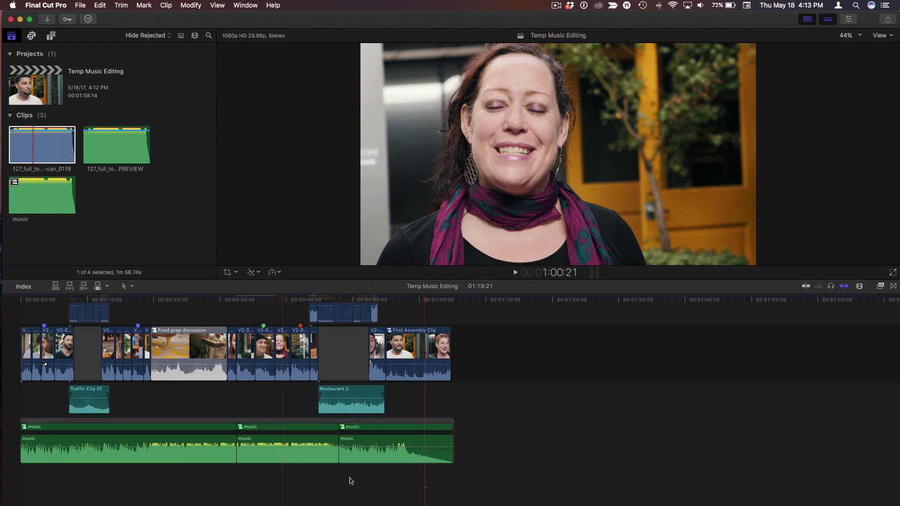
left_click_drag(234, 455, 241, 455)
left_click_drag(341, 455, 335, 455)
Crossfade the selected music pieces with Modify > Adjust Volume > Apply Fades
left_click(300, 493, "super")
left_click(209, 454, "super")
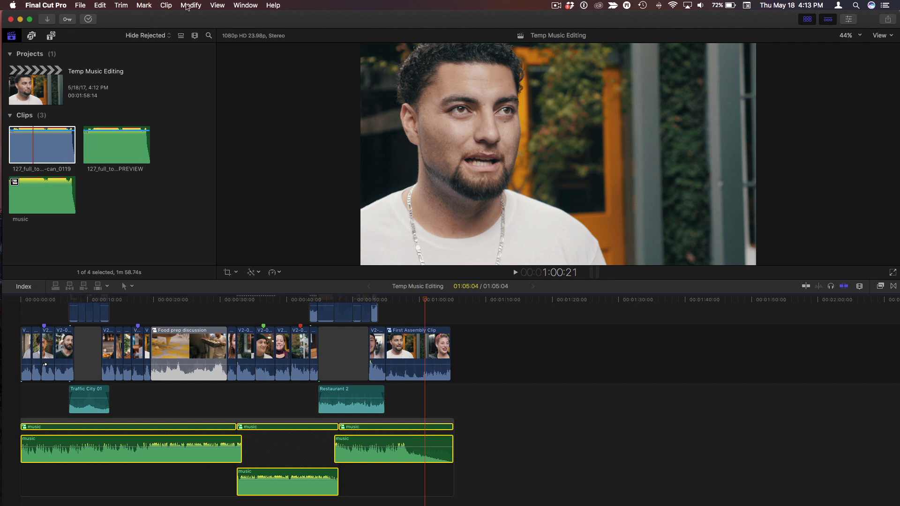
left_click(190, 5)
mouse_move(239, 88)
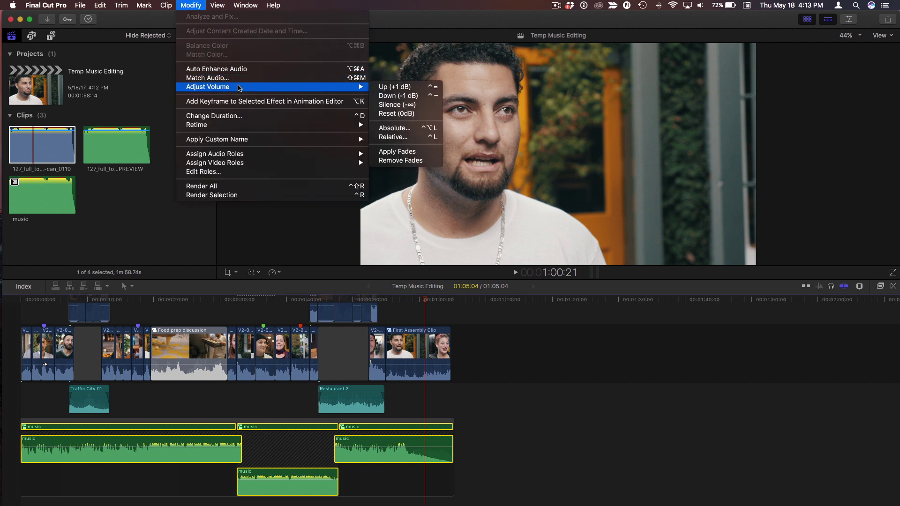
left_click(397, 151)
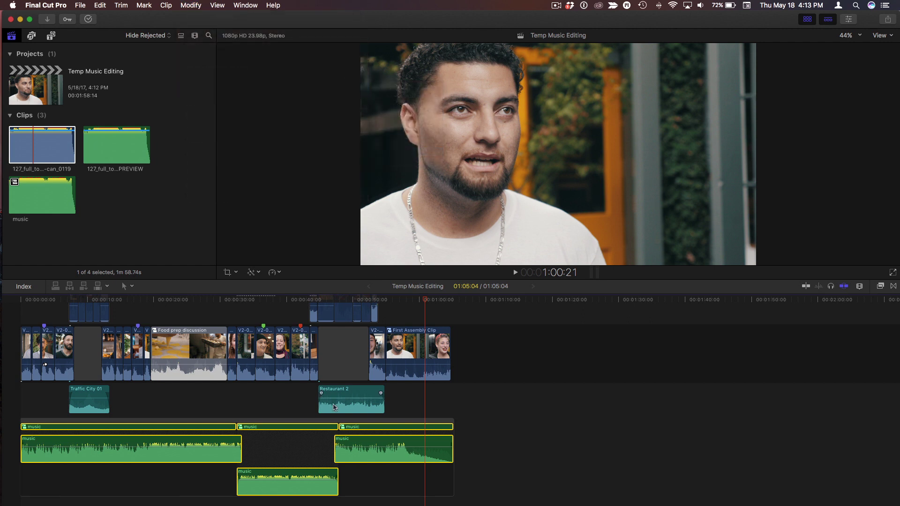
Collapse the audio of all three music pieces, then select the first piece
left_click(320, 457)
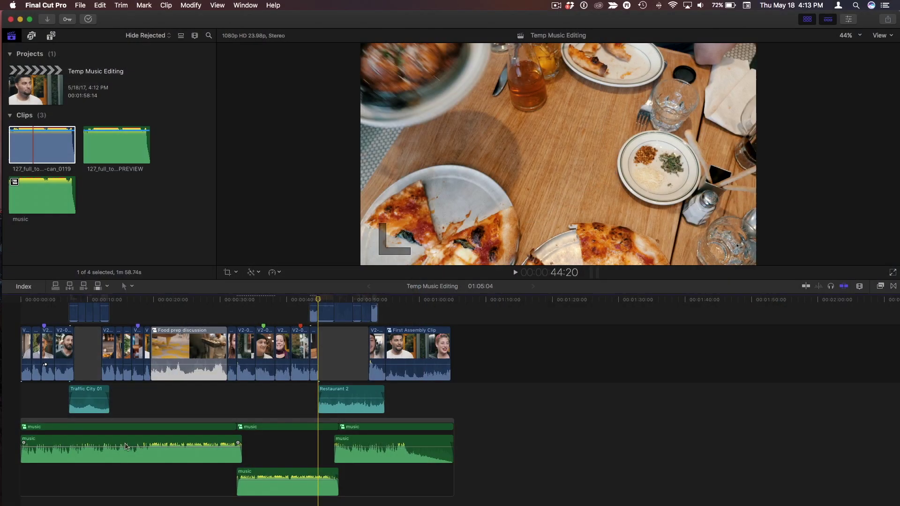
left_click(117, 460)
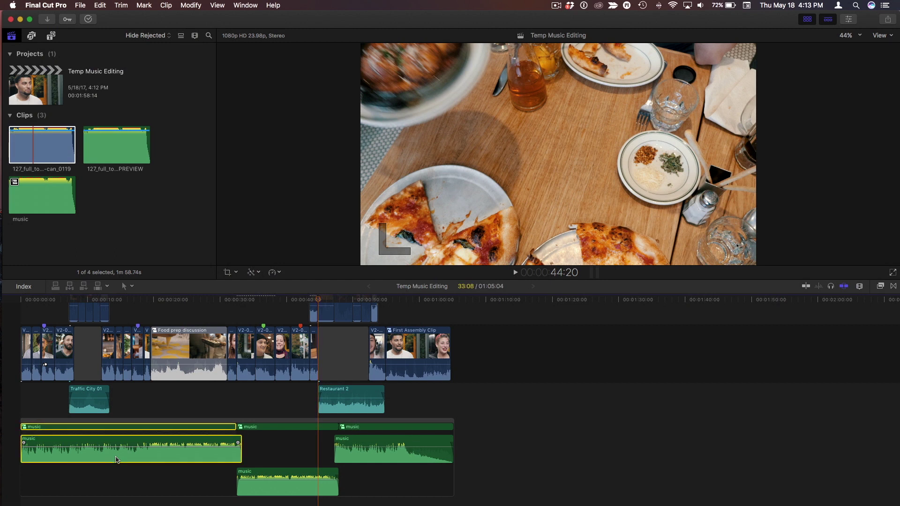
left_click(298, 495)
left_click(373, 480)
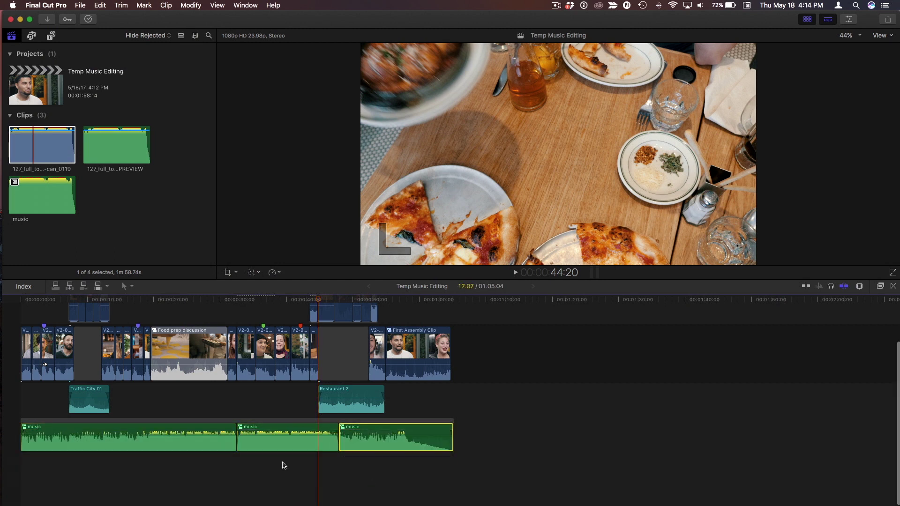
left_click(79, 430)
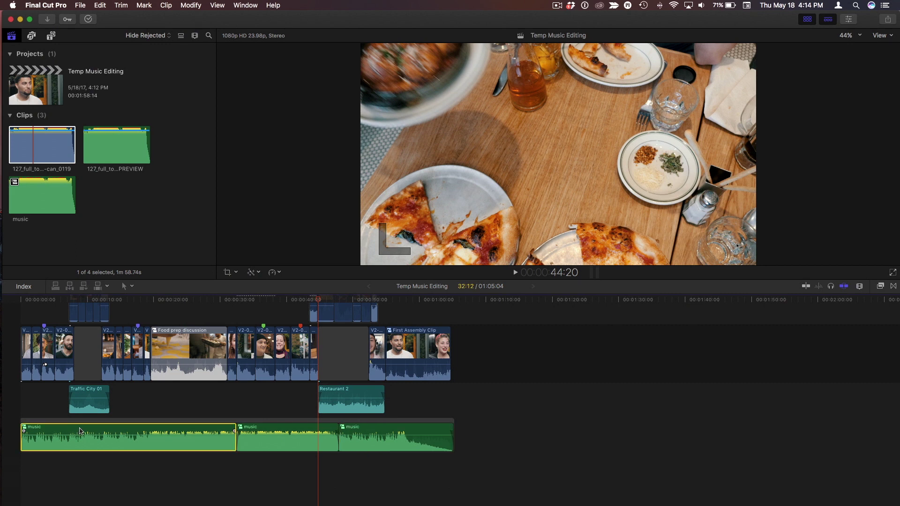
Open the 'music' compound clip and replace PREVIEW with 127_full_together-we-can_0119 from the start
double_click(40, 431)
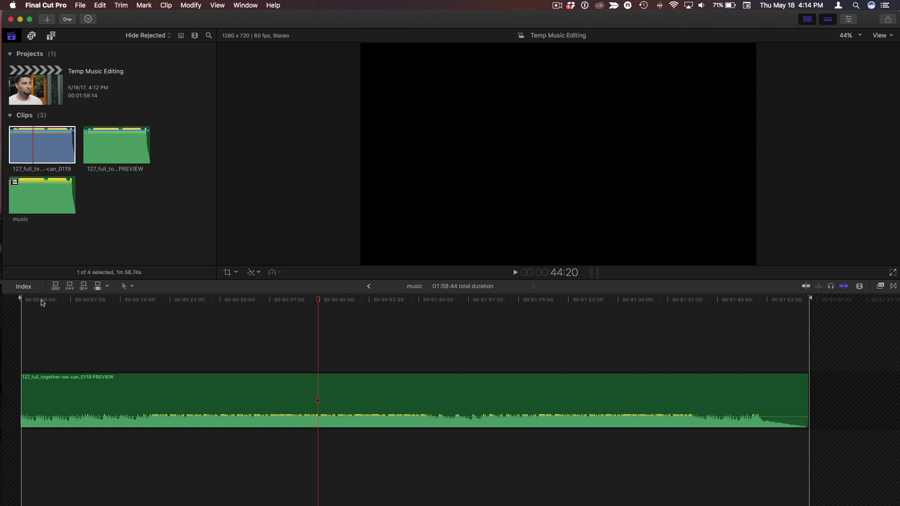
left_click_drag(42, 303, 11, 303)
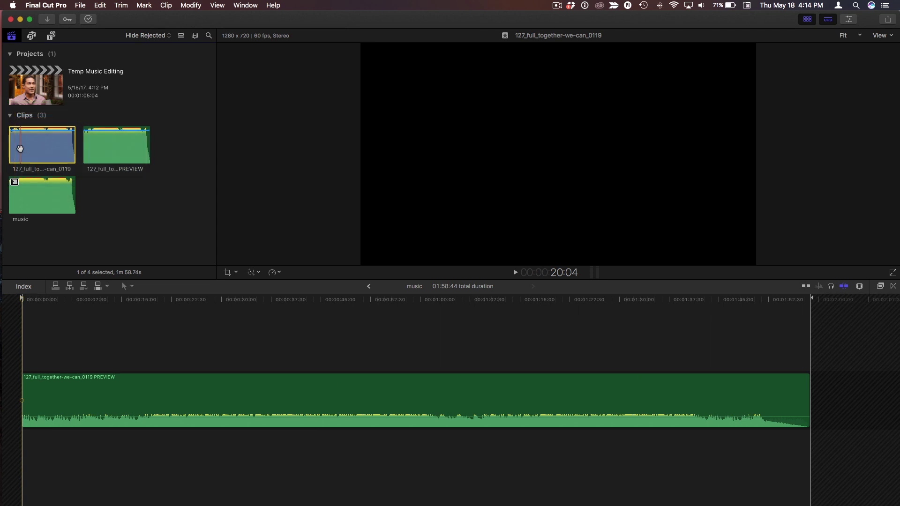
key("d")
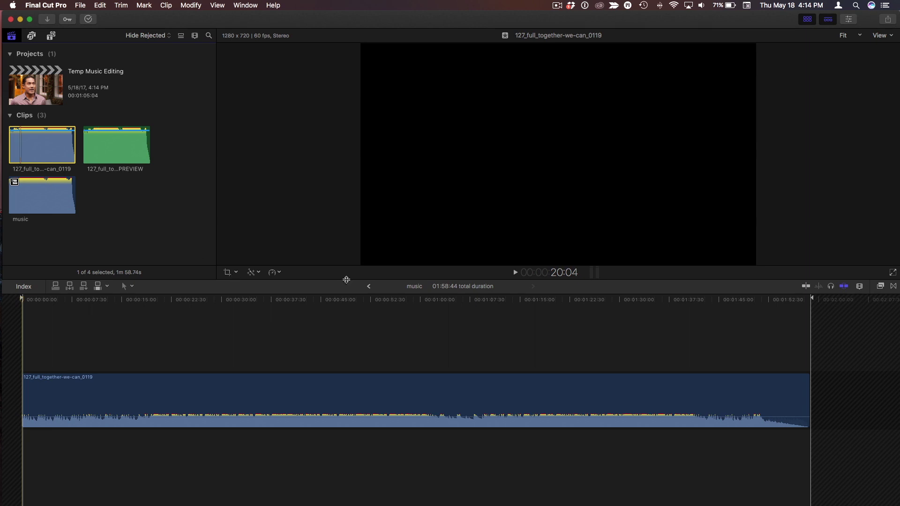
Go back to Temp Music Editing, open a music piece to confirm the licensed track, then return
left_click(368, 287)
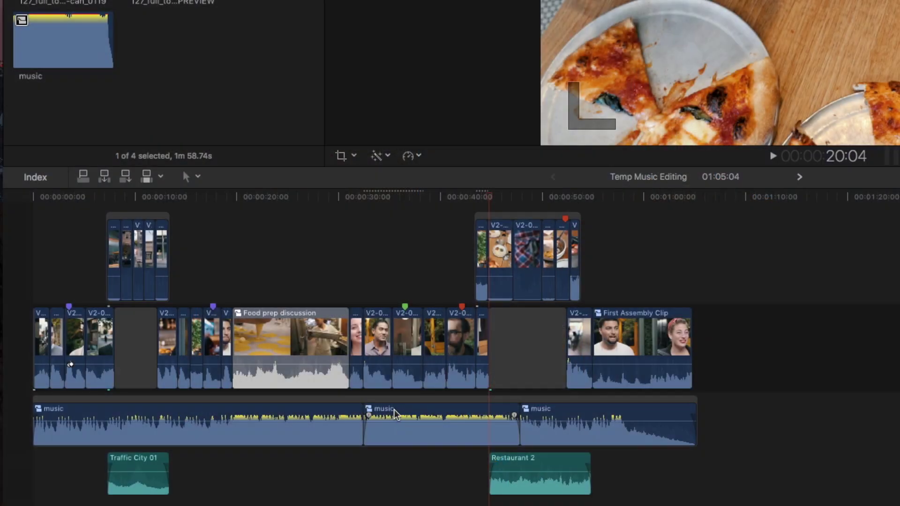
double_click(395, 410)
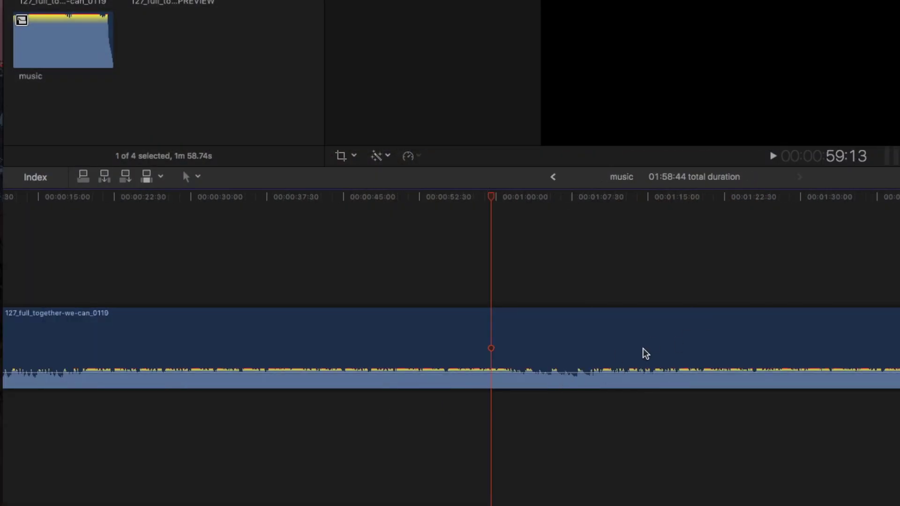
left_click(554, 178)
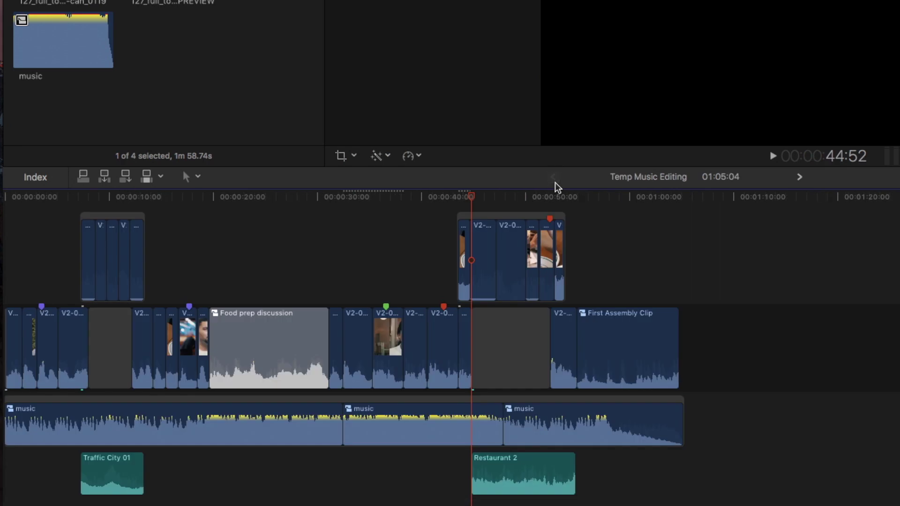